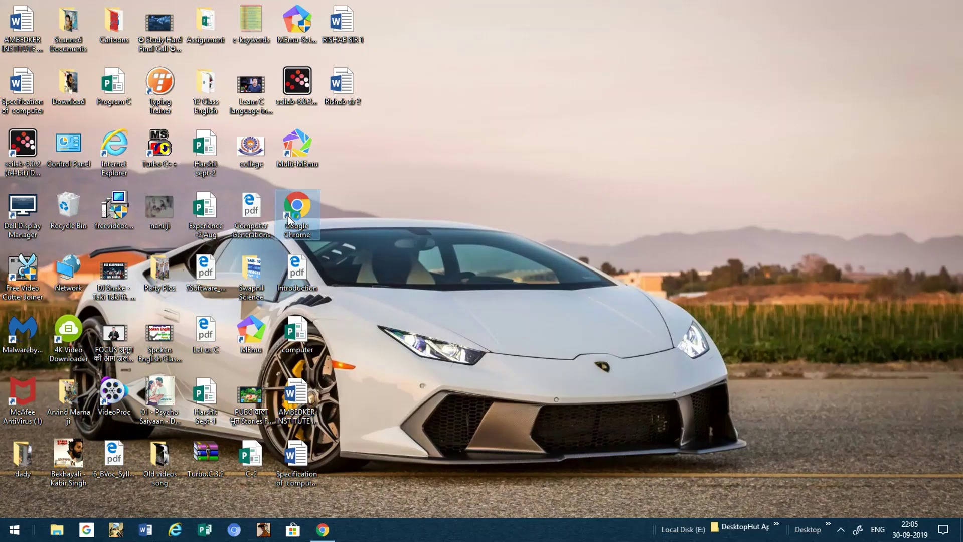
Launch Google Chrome from its desktop shortcut
double_click(289, 219)
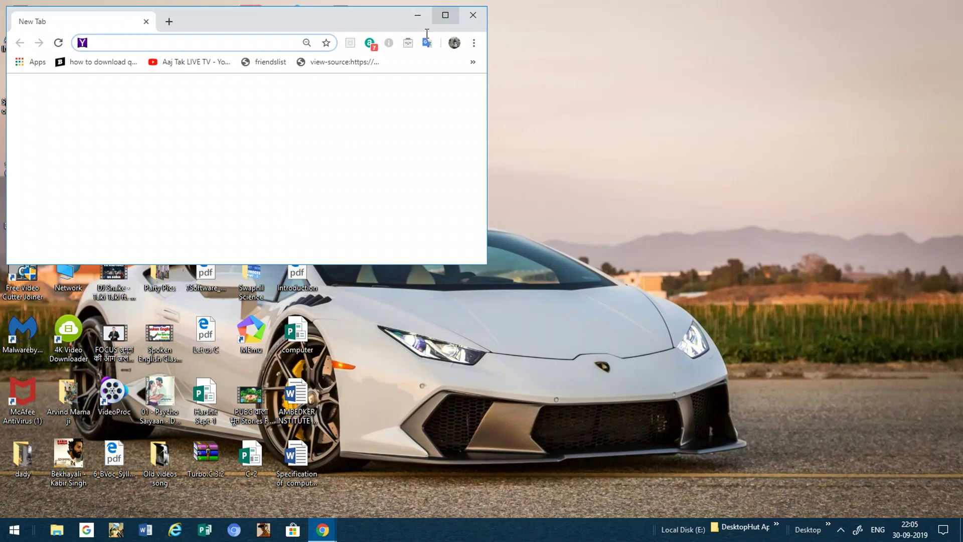
Maximize Chrome and go to the Google India home page
left_click(445, 14)
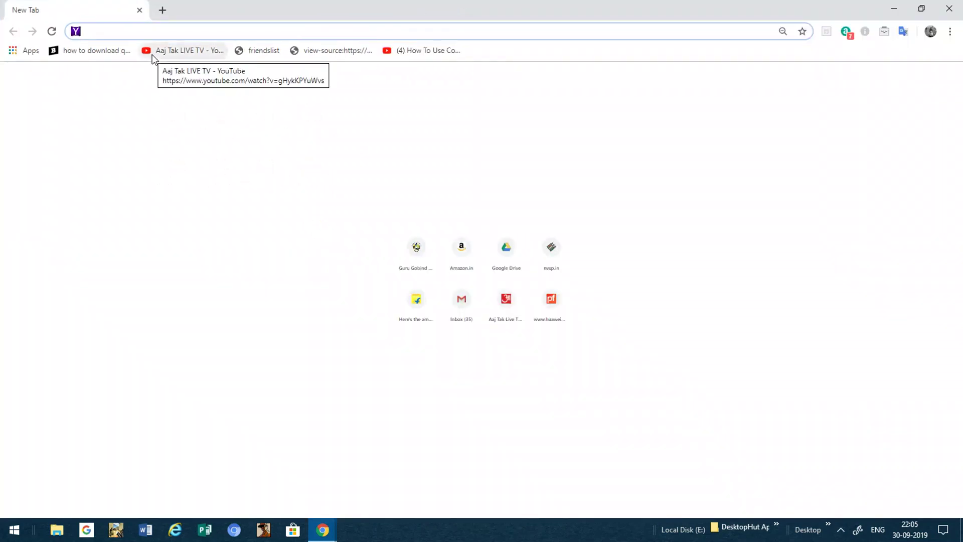
type("WWW.google.co.in")
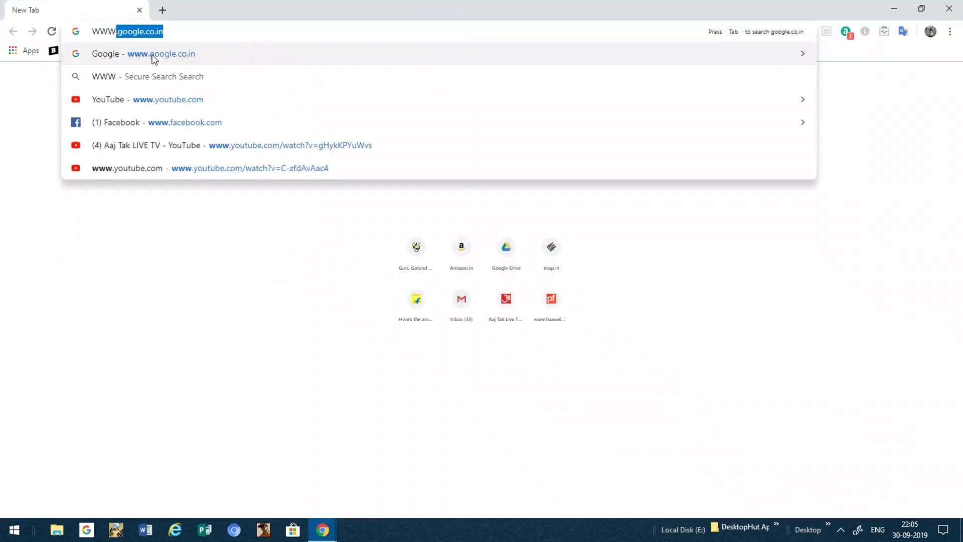
key("Return")
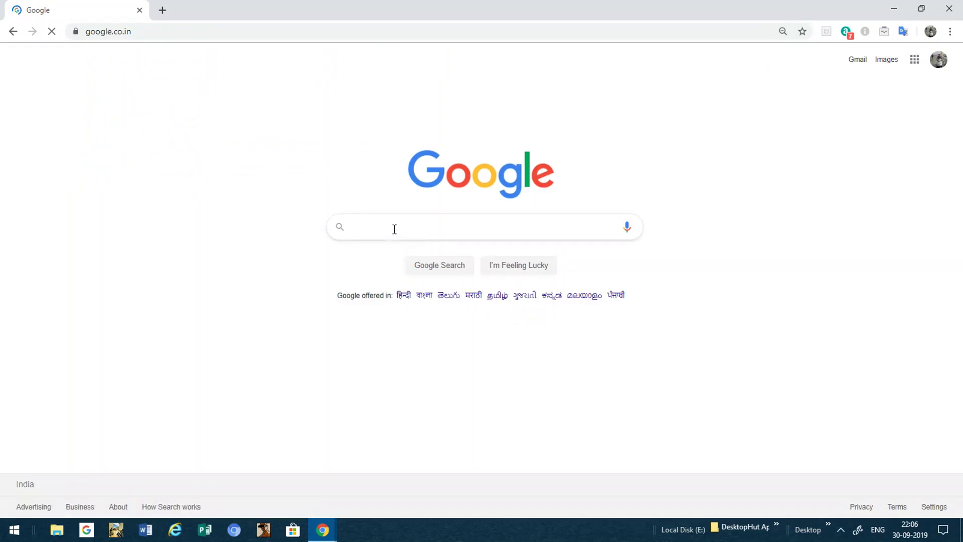
Search Google for 'small pdf converter' using the suggestion
type("sm")
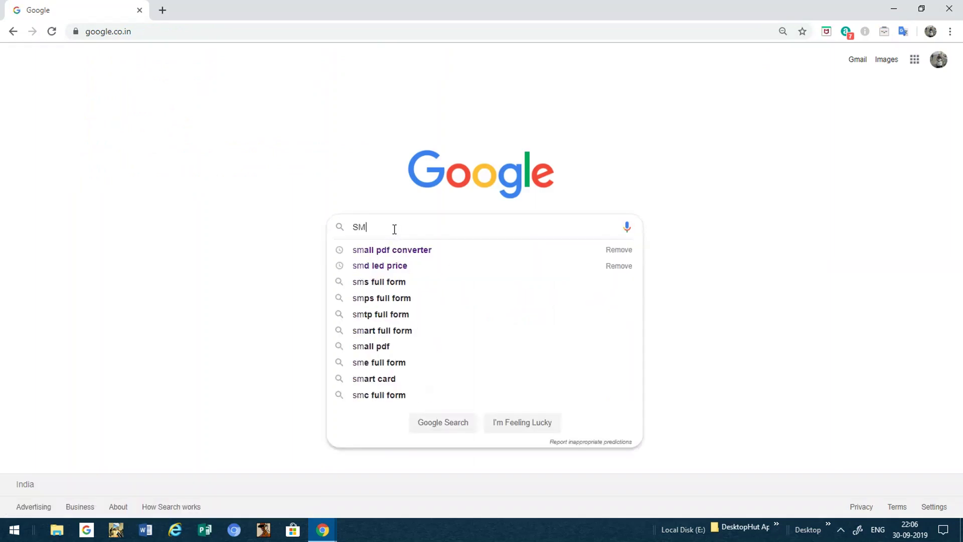
type("A")
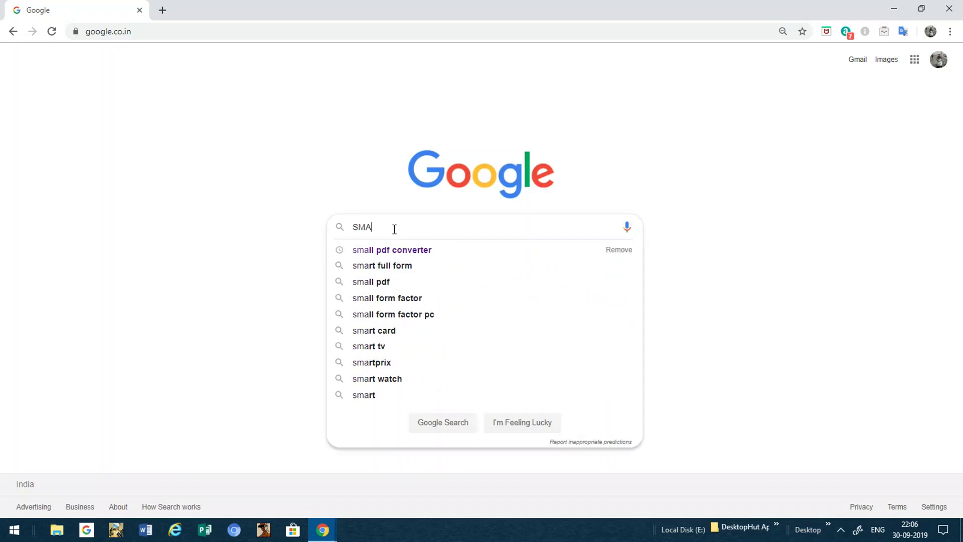
key("Down")
key("Return")
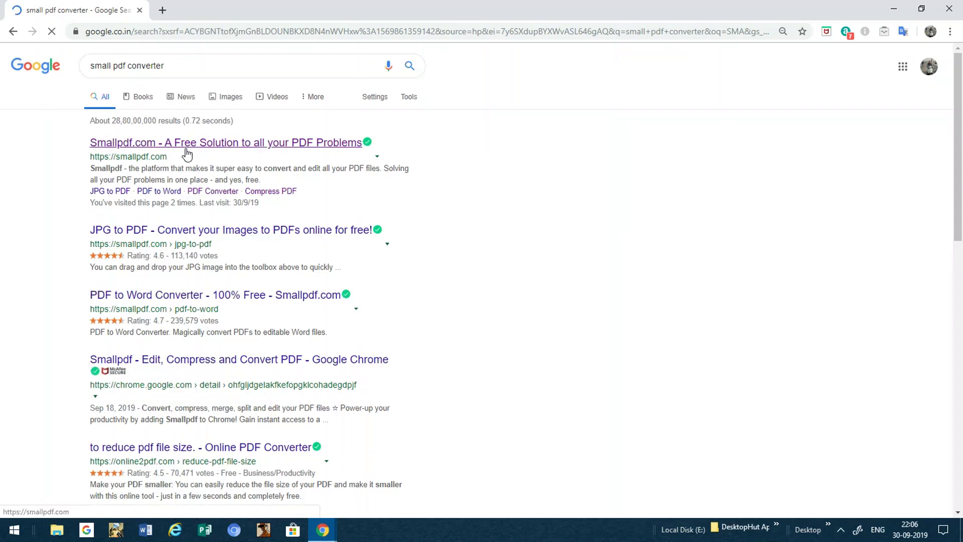
Go to Smallpdf.com from the results and choose the PDF Converter tool
left_click(187, 151)
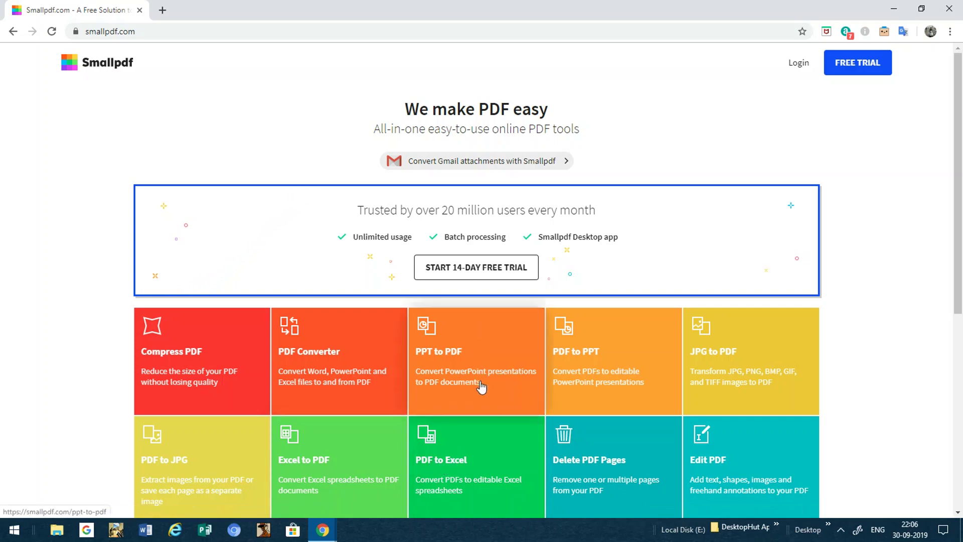
scroll(482, 371, "down", 5)
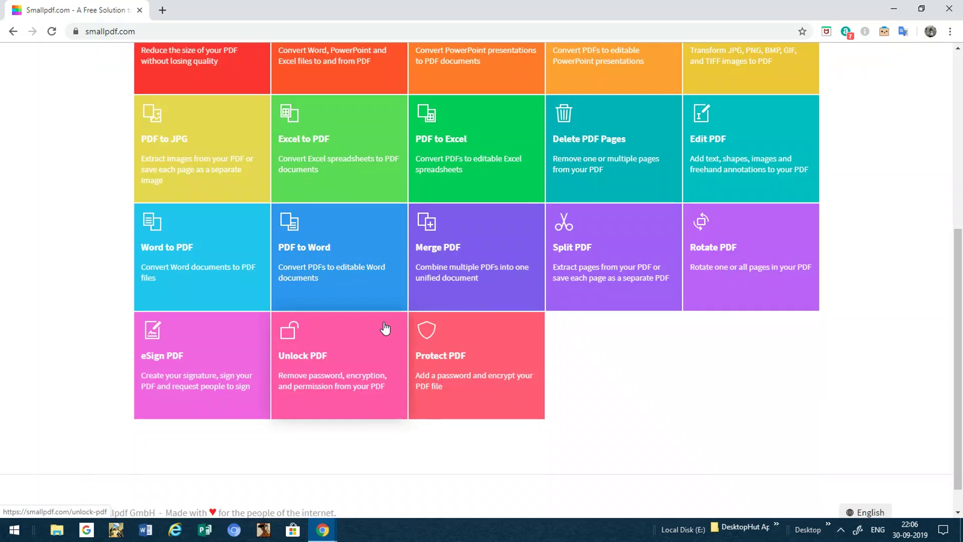
scroll(385, 328, "up", 5)
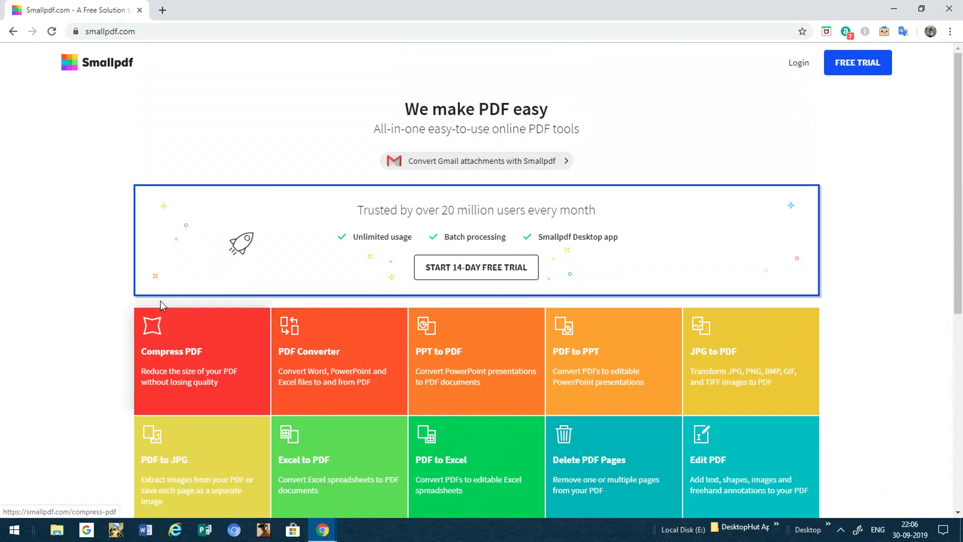
left_click(319, 363)
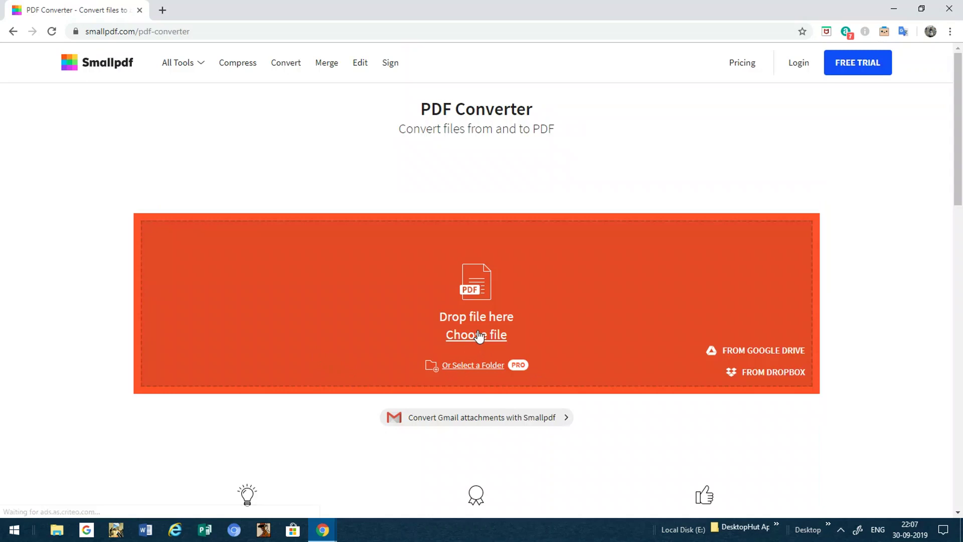
Upload the AMBEDKER INSTITUTE OF TECHNOLOGY Word document from the Desktop for conversion
left_click(477, 334)
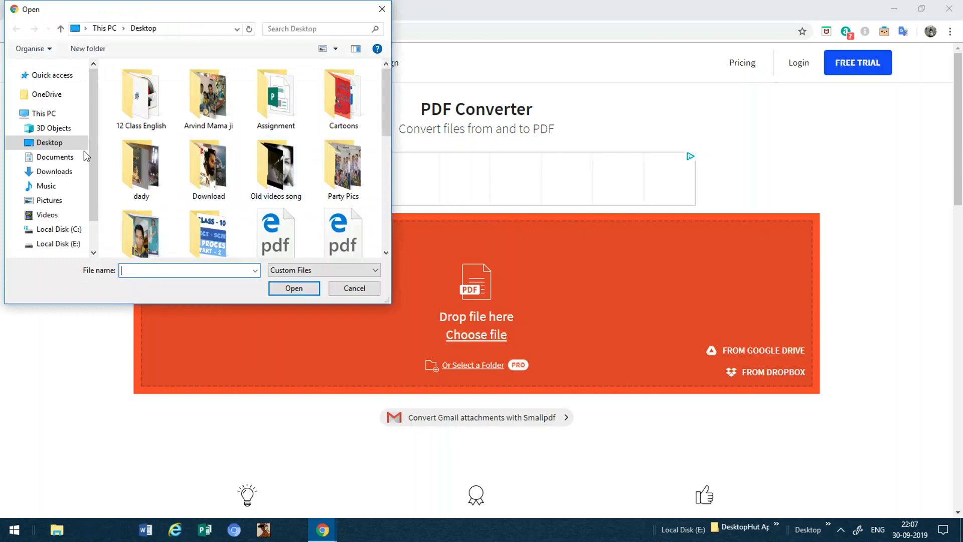
scroll(189, 216, "down", 2)
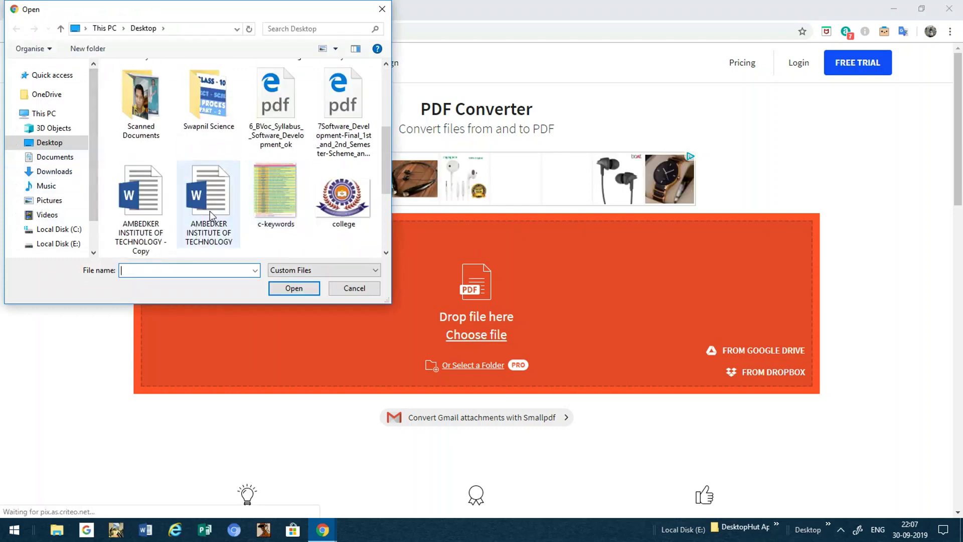
left_click(210, 211)
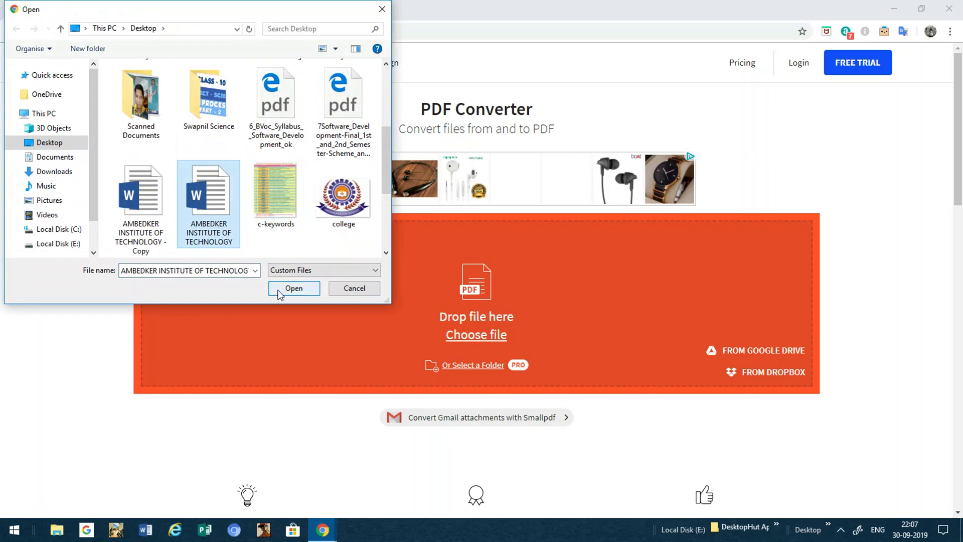
left_click(293, 289)
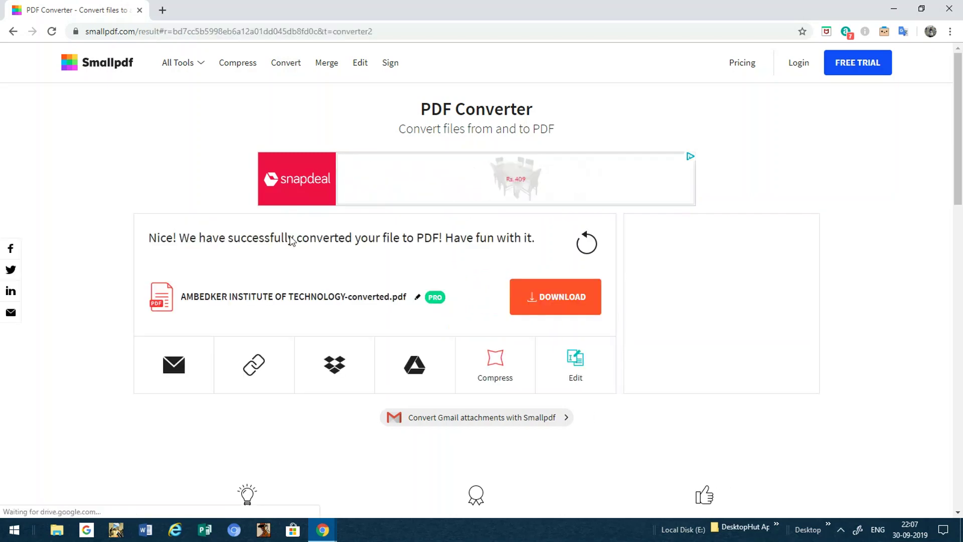
Download AMBEDKER INSTITUTE OF TECHNOLOGY-converted.pdf and save it under the suggested name in Pictures
left_click(561, 306)
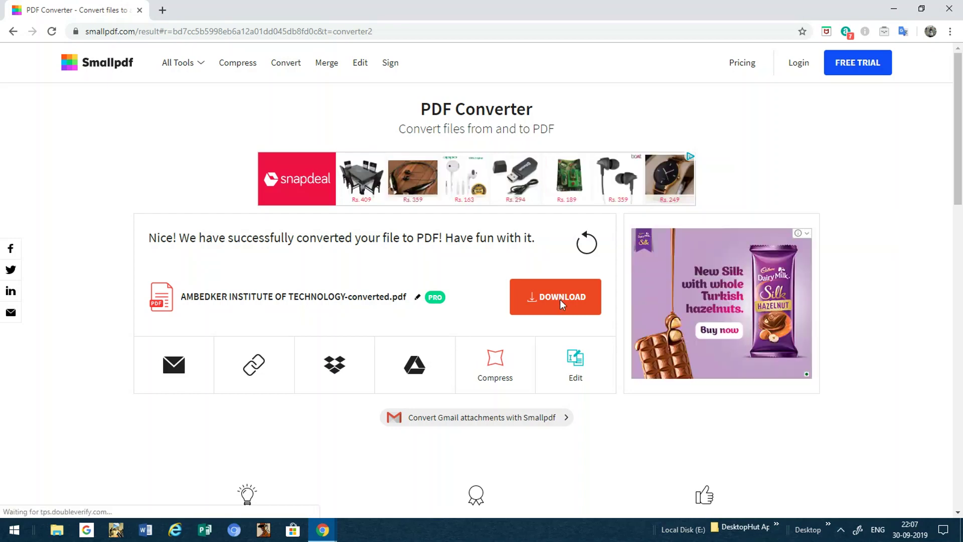
left_click(559, 299)
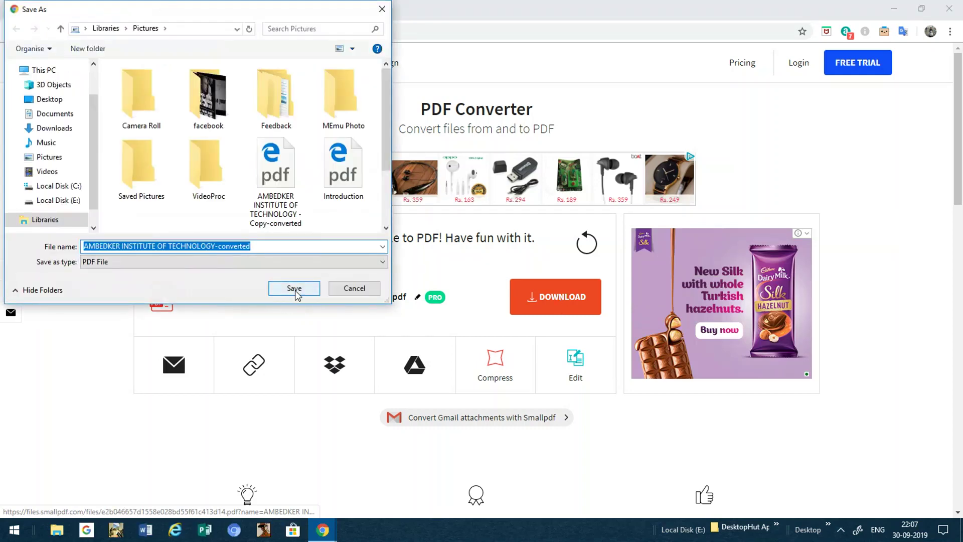
left_click(295, 288)
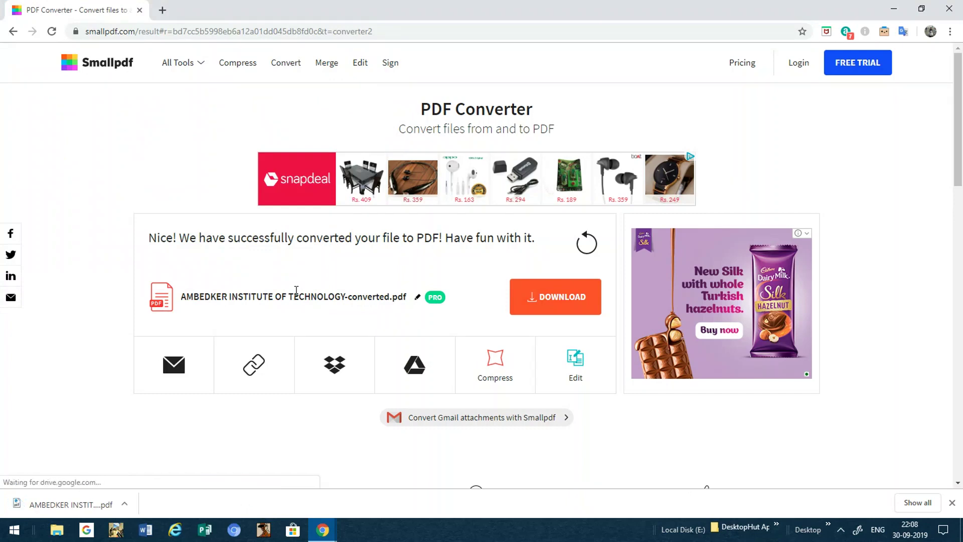
View the downloaded PDF's institute cover page in Chrome, then close the browser
left_click(36, 508)
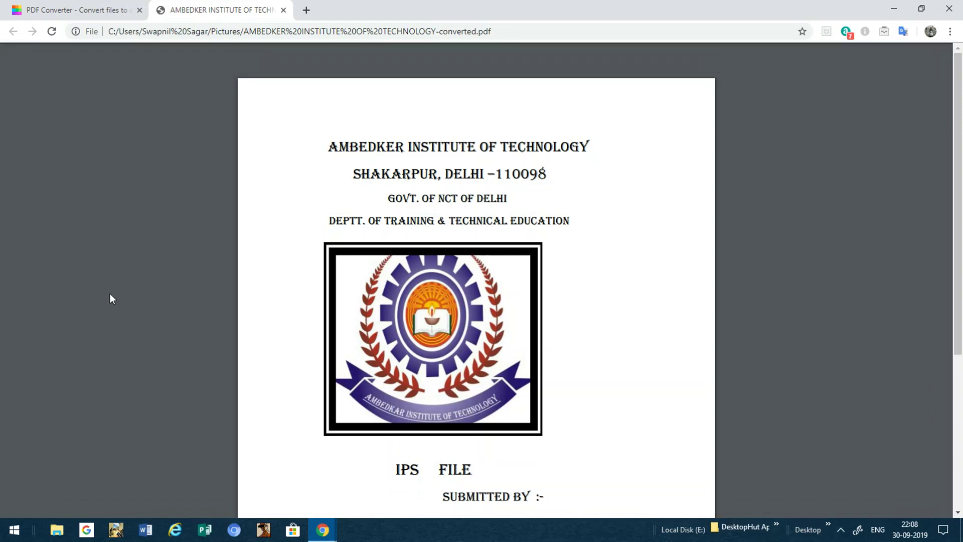
left_click(949, 8)
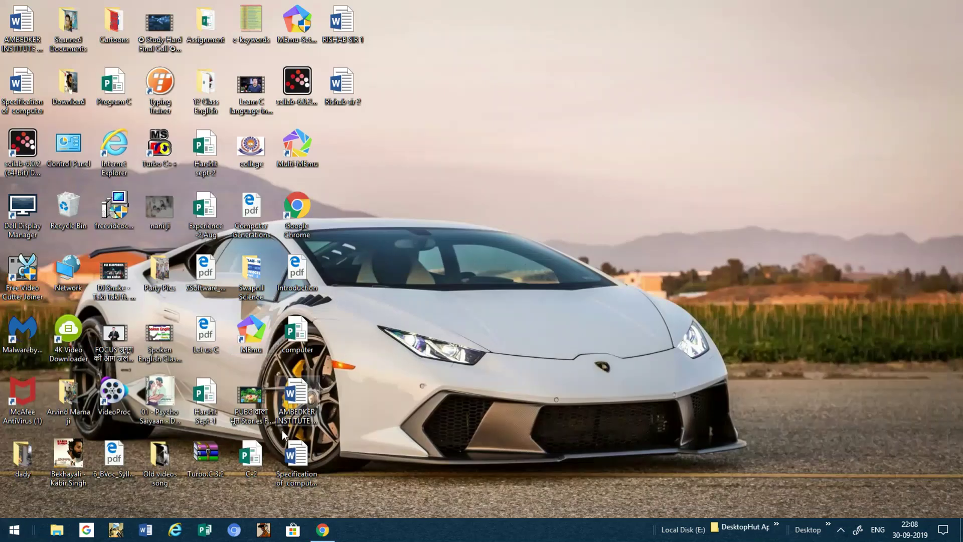
left_click(302, 392, "shift")
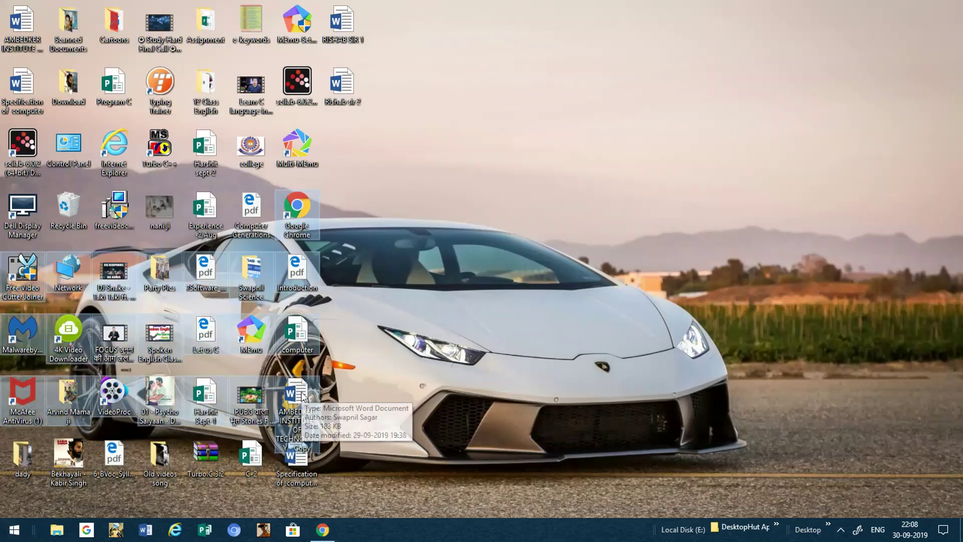